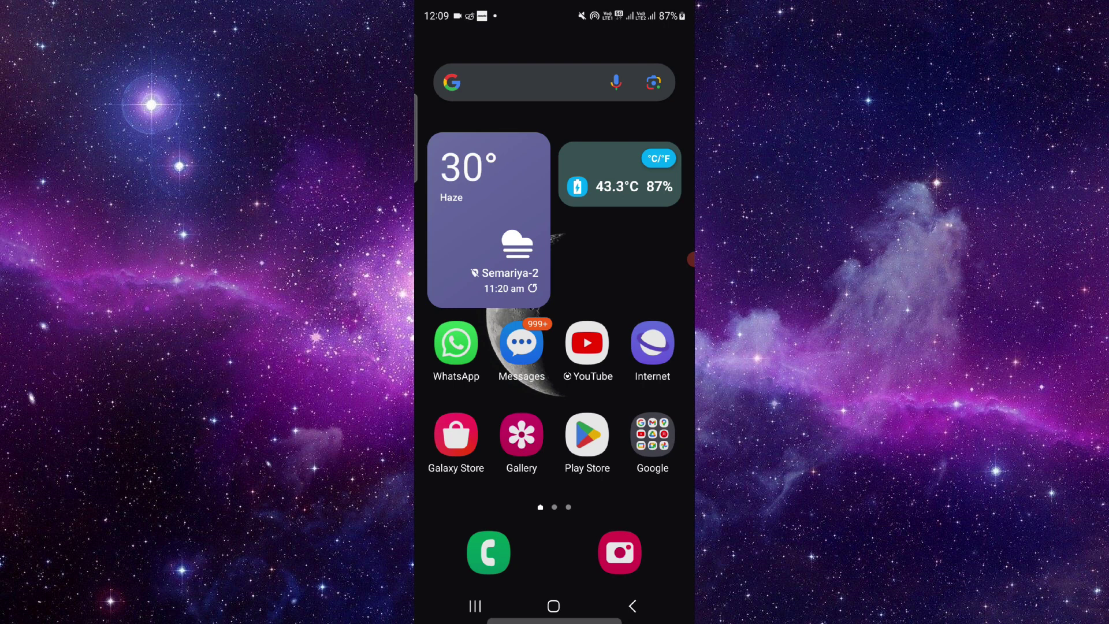
# Search the app drawer for 'mess' and launch Messenger to its Chats list.
pyautogui.moveTo(555, 434); pyautogui.dragTo(555, 218)
pyautogui.click(538, 45)
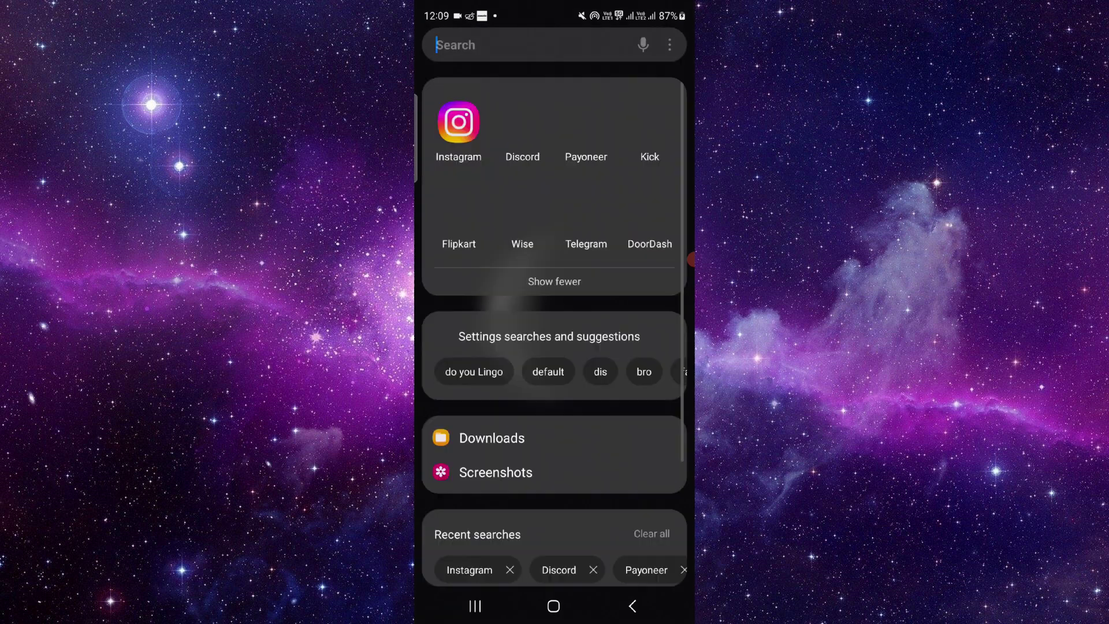
pyautogui.write('mess')
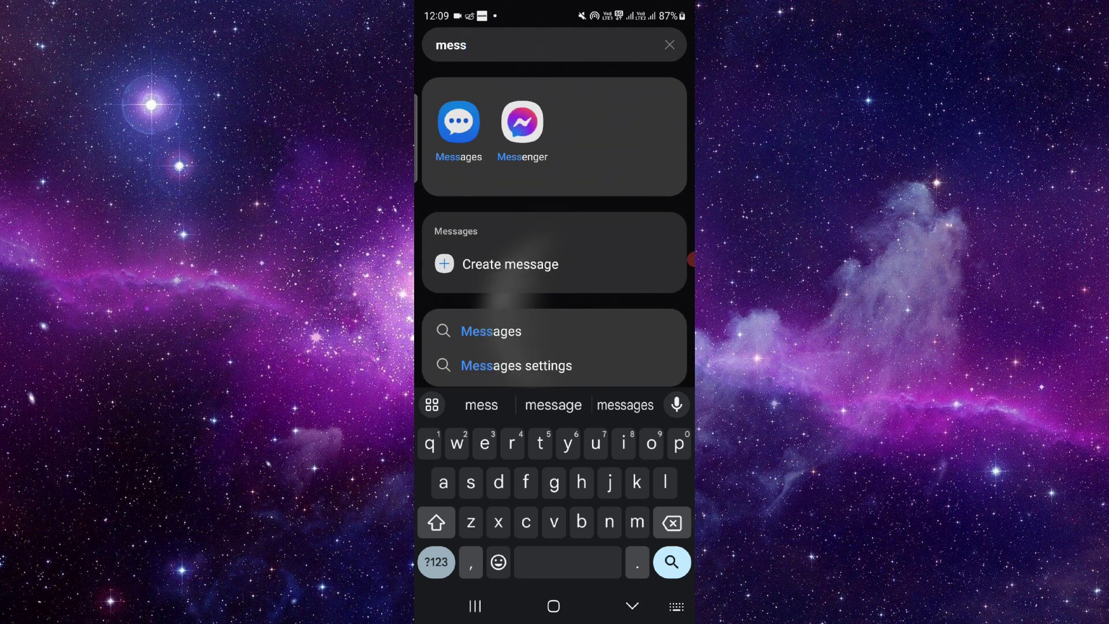
pyautogui.click(523, 130)
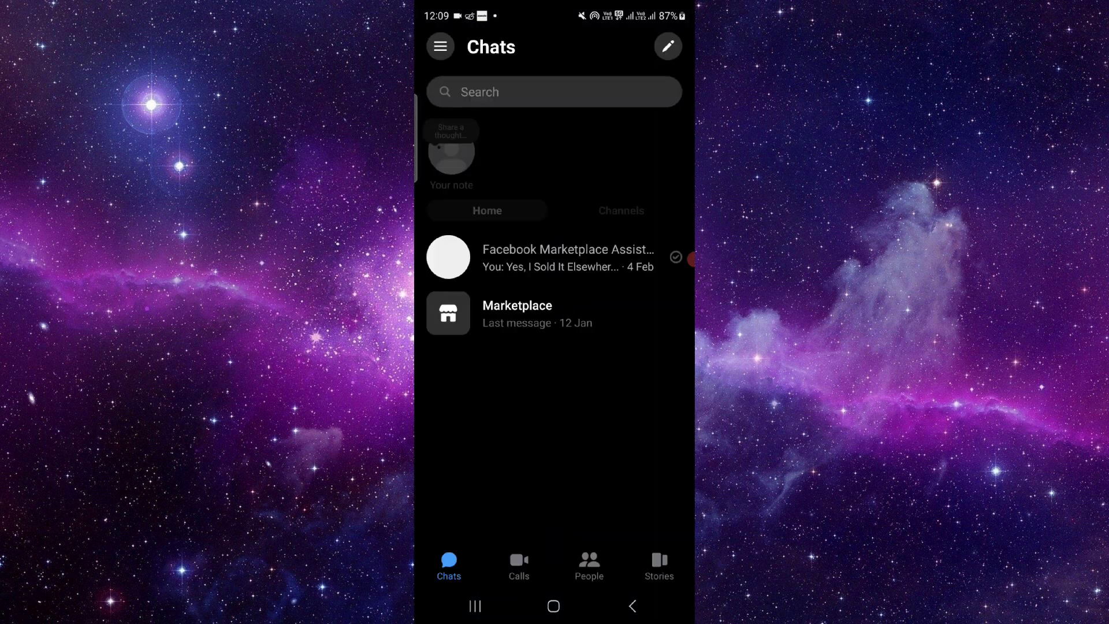
# Open the Facebook Marketplace Assistant chat's info page and preview its three-dot overflow menu.
pyautogui.click(556, 258)
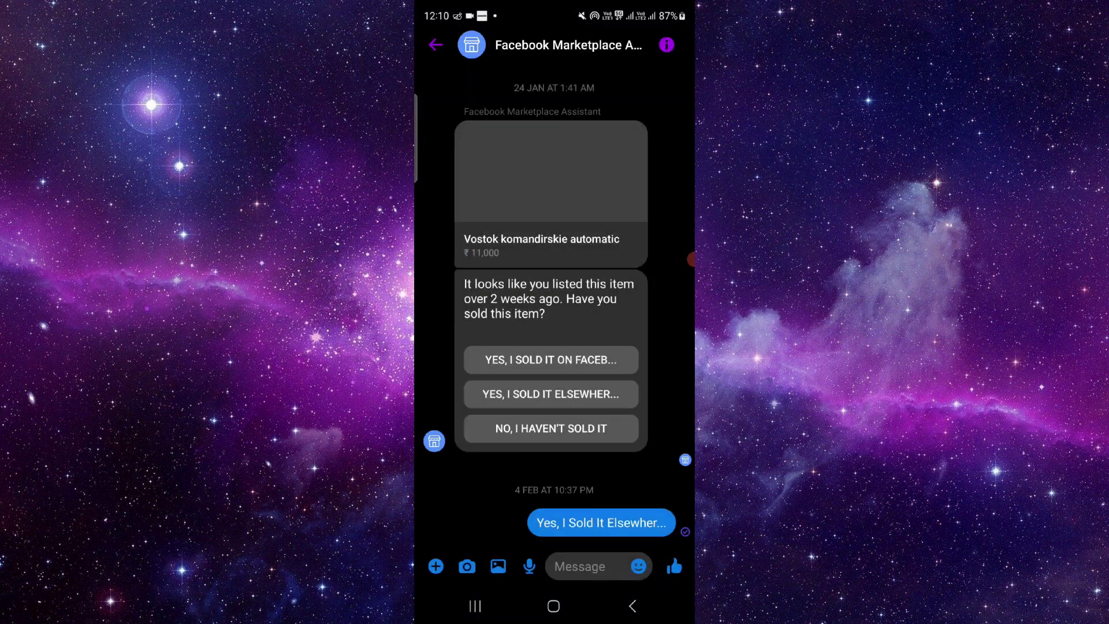
pyautogui.click(667, 45)
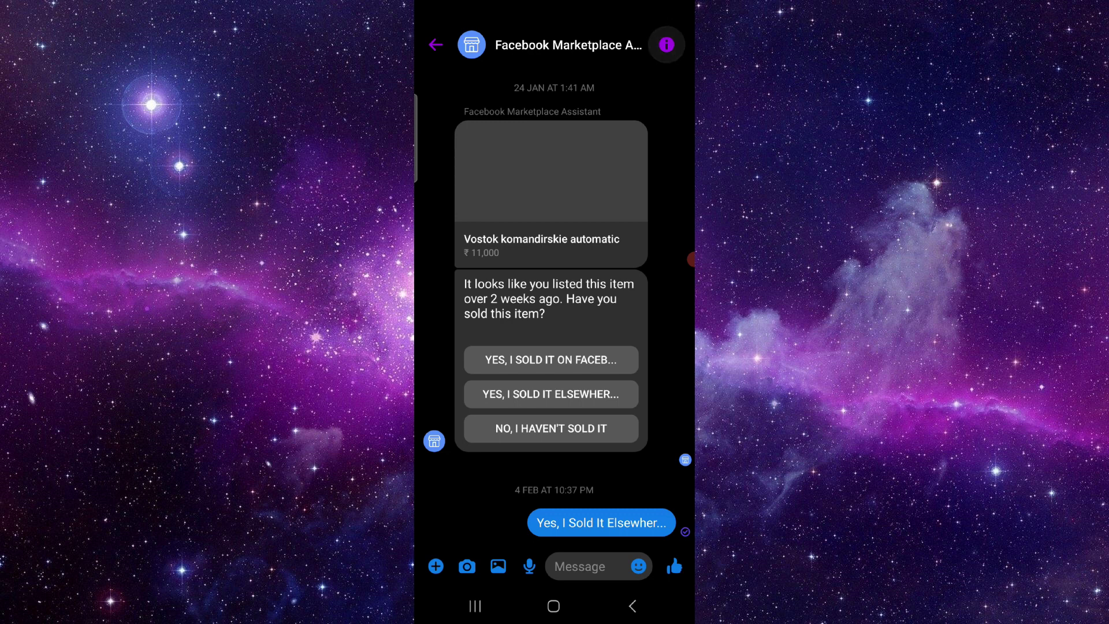
pyautogui.scroll(-3, 555, 434)
pyautogui.click(667, 45)
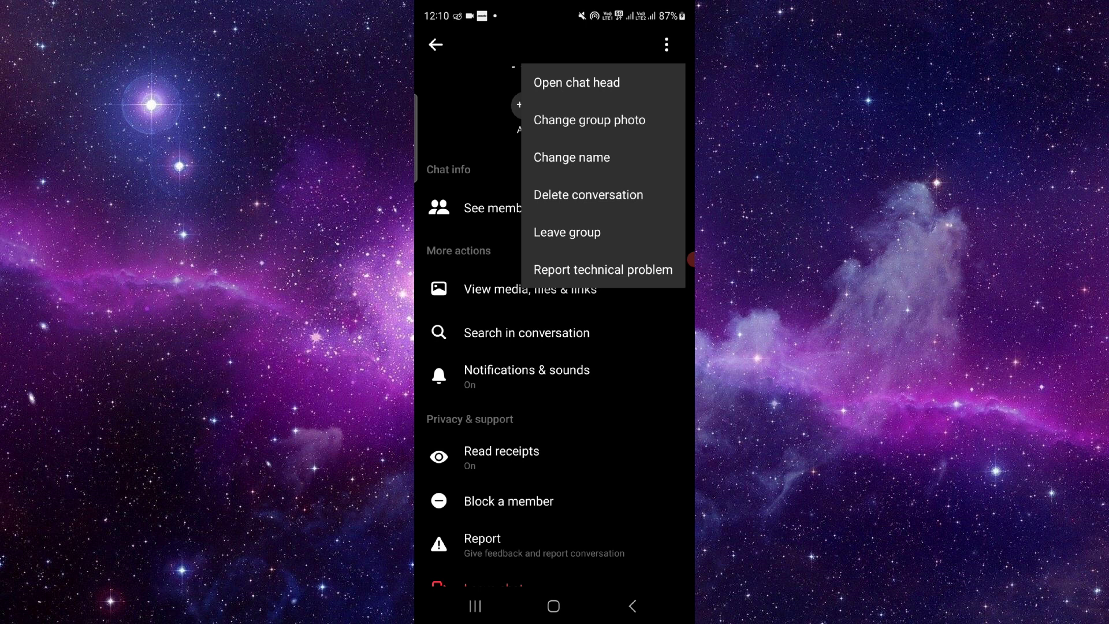
pyautogui.click(485, 434)
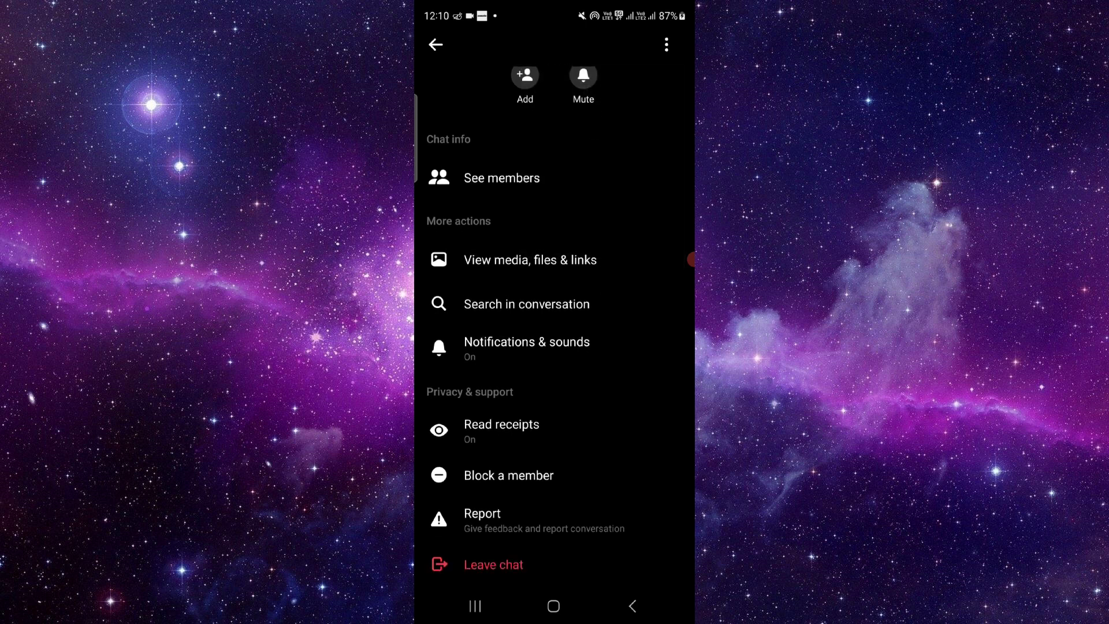
pyautogui.scroll(-1, 555, 347)
pyautogui.click(633, 606)
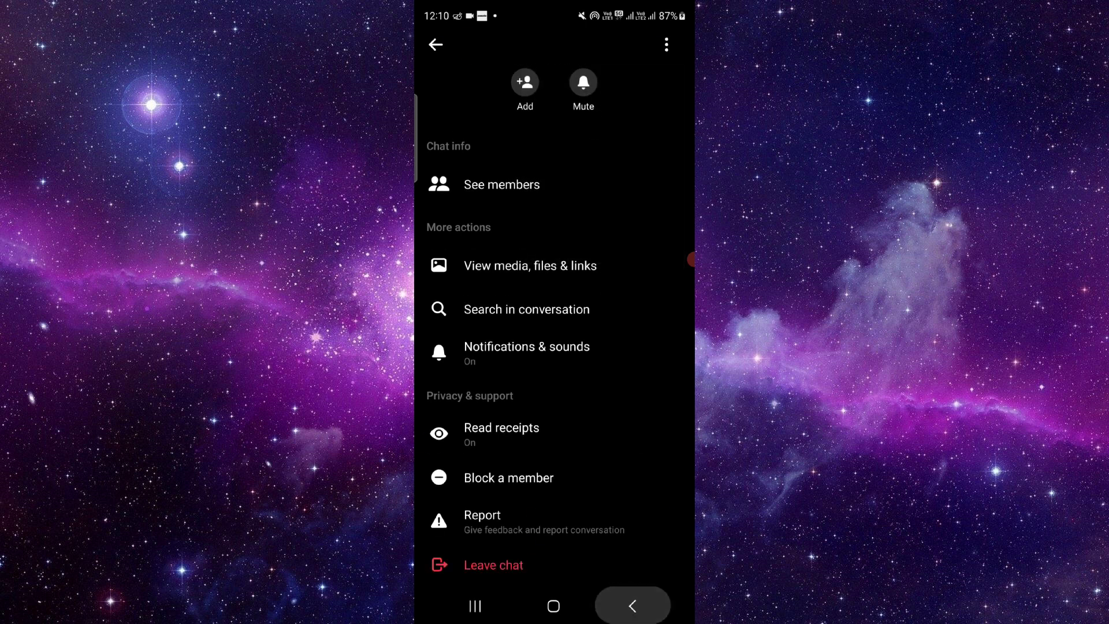
# Go back to Chats, visit the People tab, then show the recent apps overview.
pyautogui.click(631, 606)
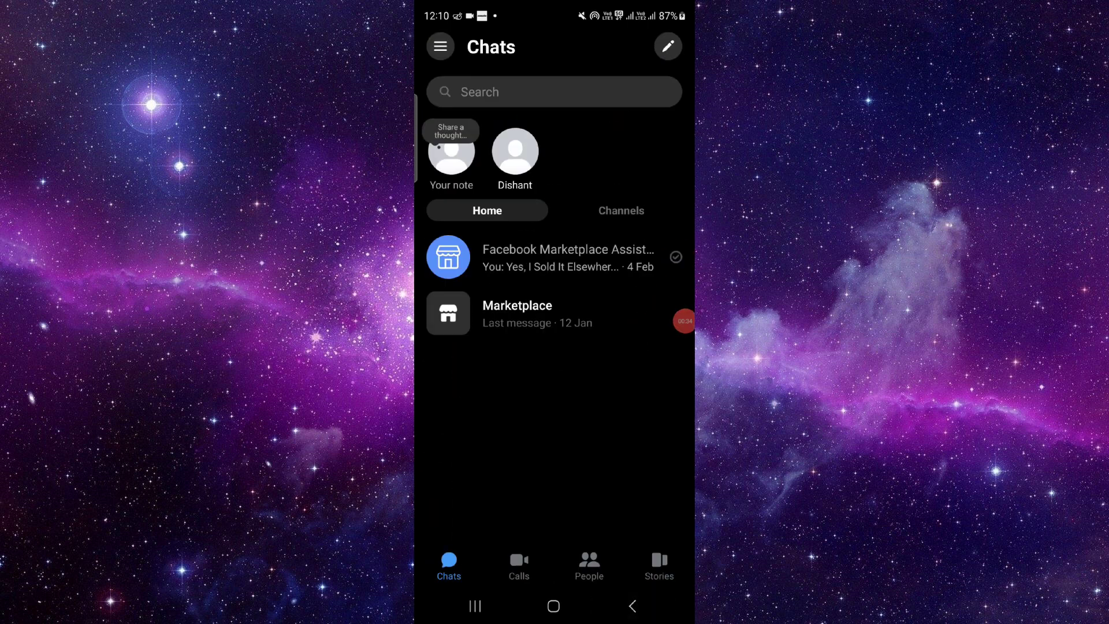
pyautogui.click(589, 565)
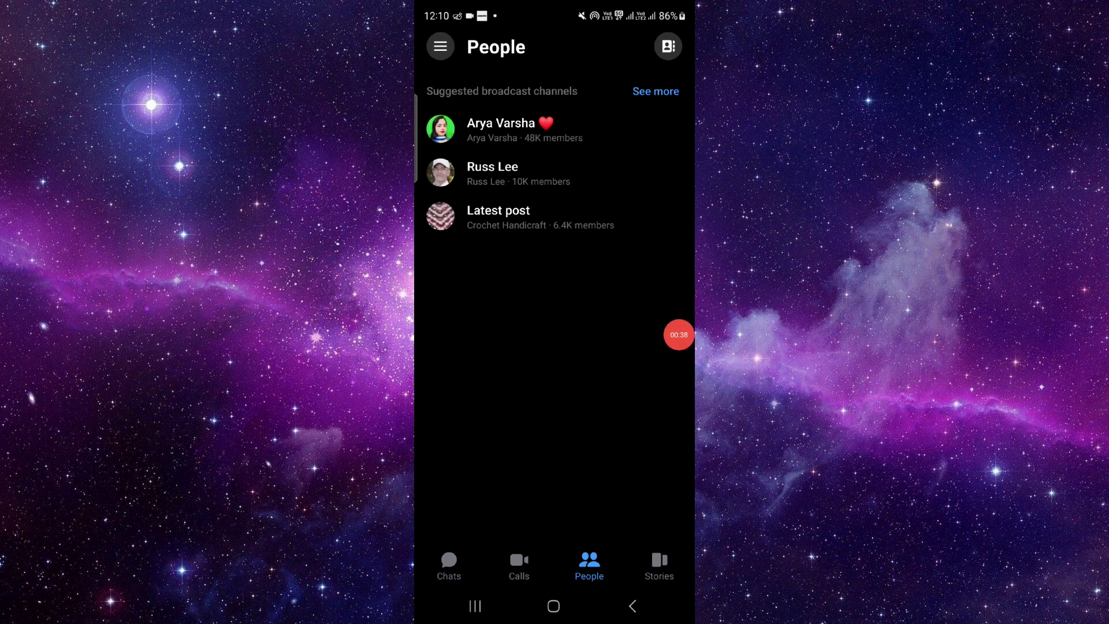
pyautogui.click(475, 607)
# Close Messenger from the Recents overview and return to the Android home screen.
pyautogui.click(553, 606)
pyautogui.click(475, 606)
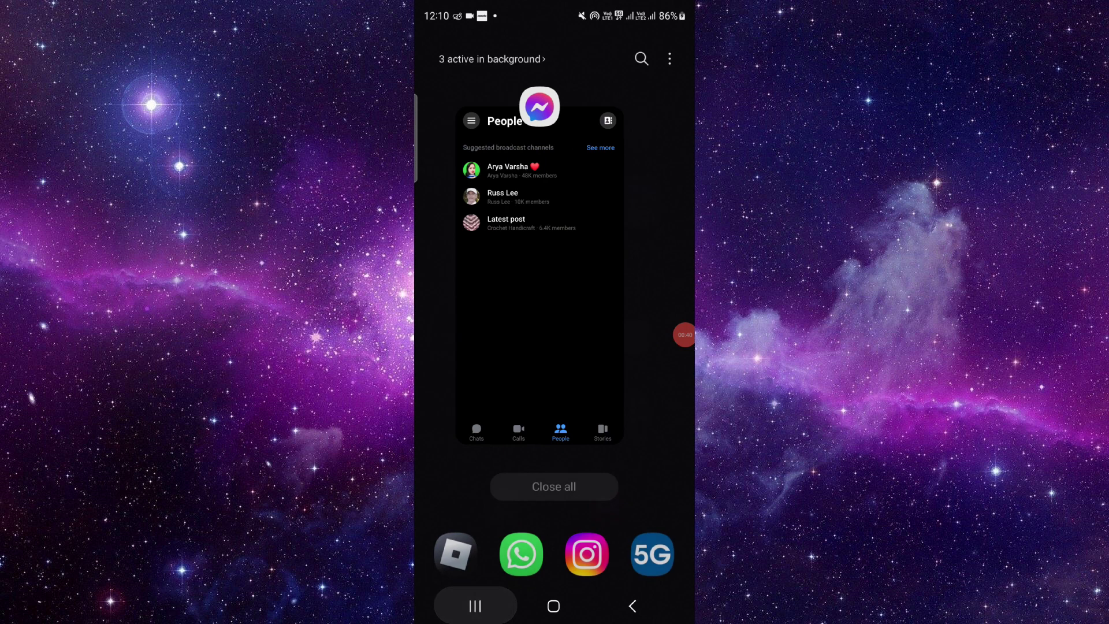
pyautogui.click(553, 487)
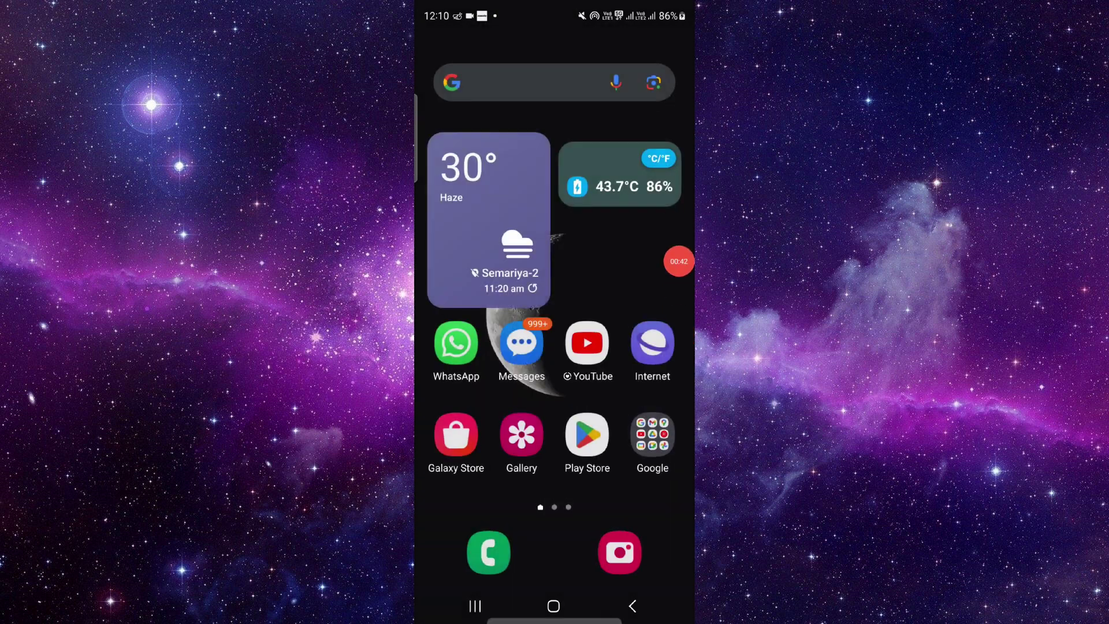